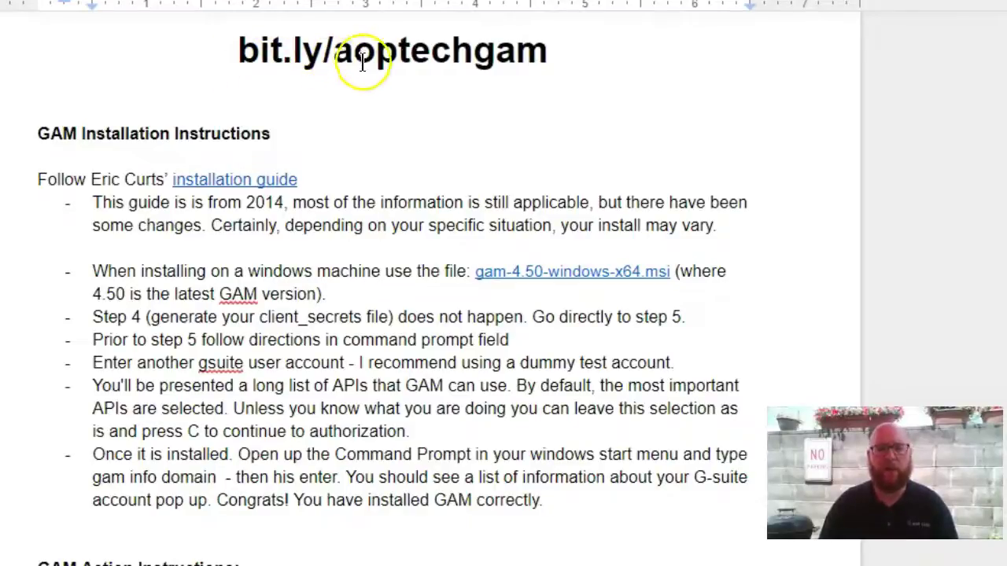
Step: Copy the Bulk suspend formula text from the GAM Action Instructions table's Script column
{"action": "scroll", "coordinate": [470, 110], "scroll_direction": "down", "scroll_amount": 6}
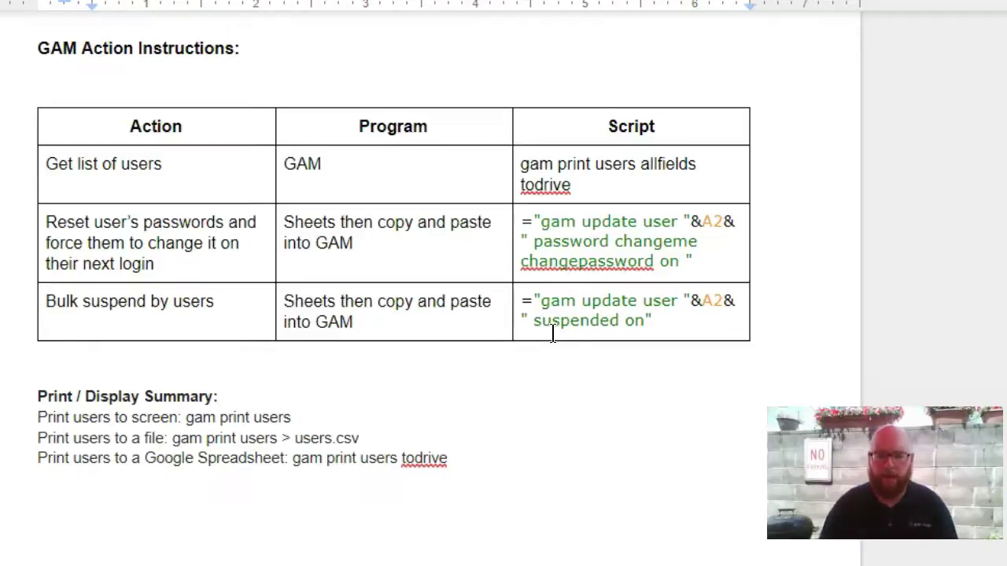
{"action": "left_click_drag", "start_coordinate": [523, 301], "coordinate": [652, 319]}
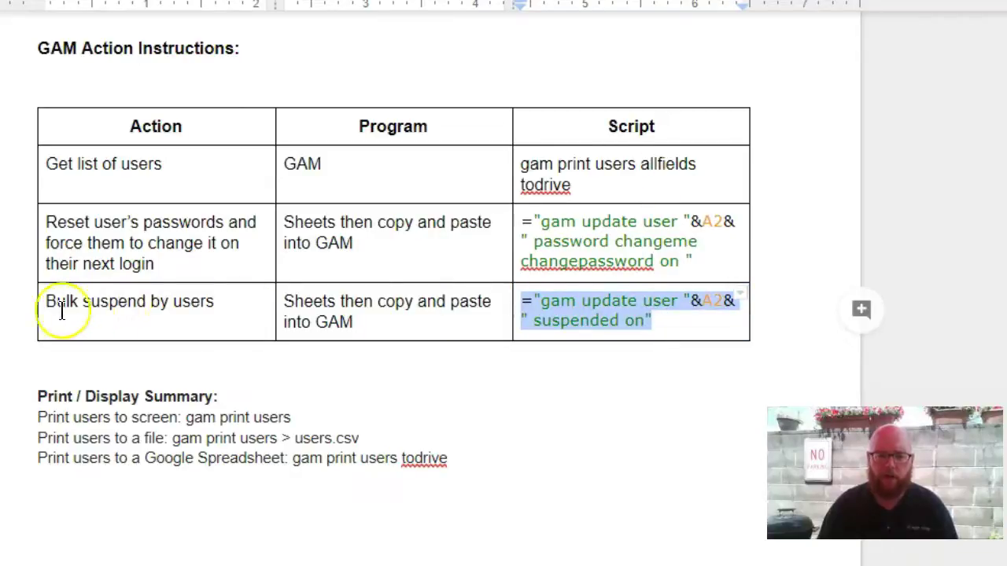
{"action": "right_click", "coordinate": [554, 309]}
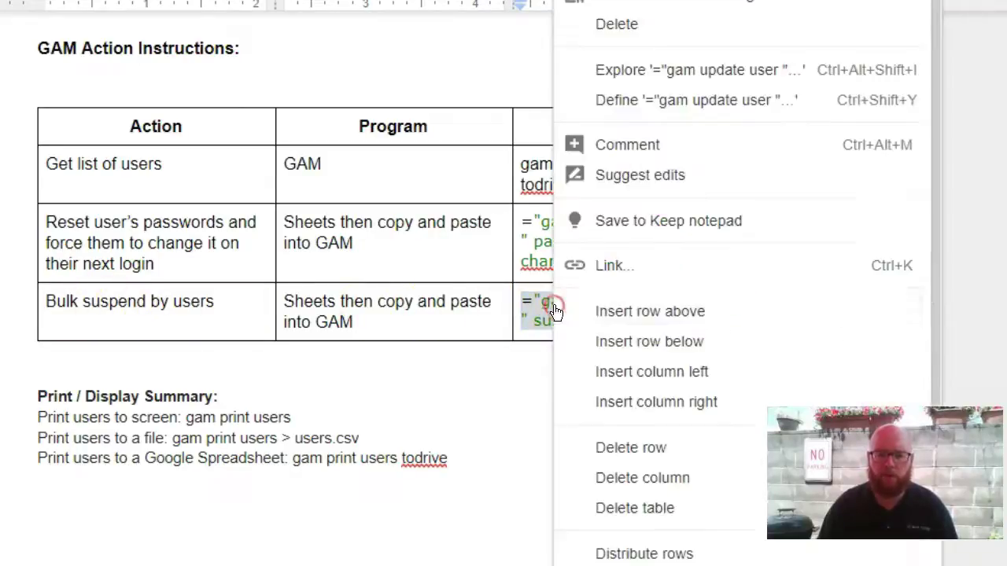
{"action": "left_click", "coordinate": [598, 2]}
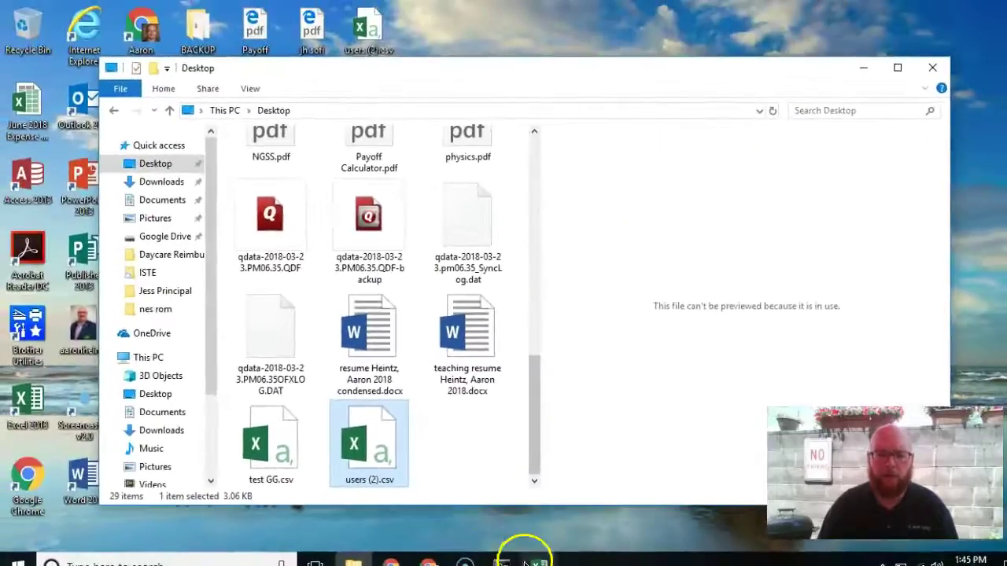
Step: Open users (2).csv from the Desktop in Excel
{"action": "key", "text": "Return"}
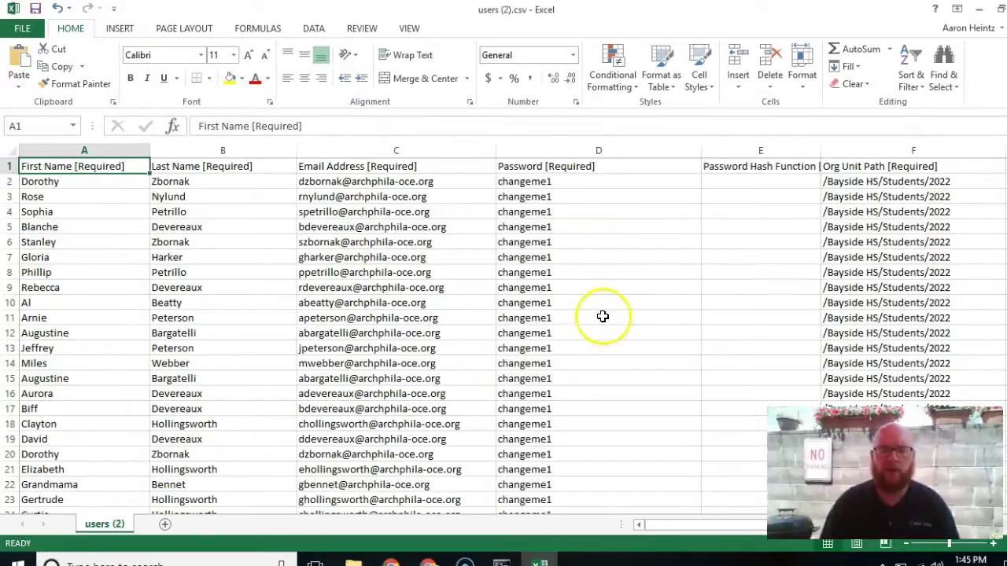
Step: Insert an empty column D before Password and give it the header 'gam script code'
{"action": "left_click", "coordinate": [529, 151]}
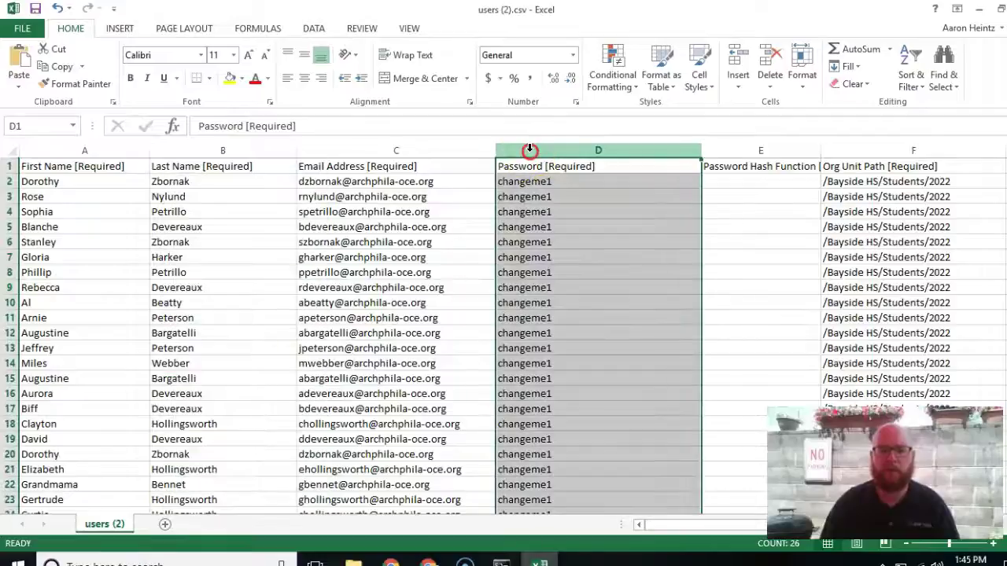
{"action": "right_click", "coordinate": [529, 152]}
{"action": "left_click", "coordinate": [570, 259]}
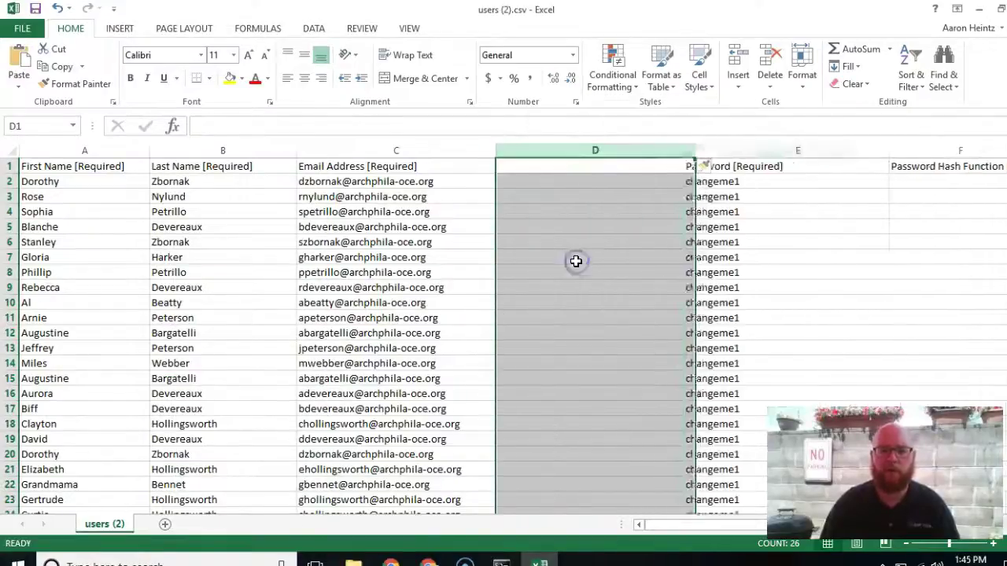
{"action": "left_click", "coordinate": [576, 254]}
{"action": "left_click", "coordinate": [545, 179]}
{"action": "left_click", "coordinate": [545, 170]}
{"action": "type", "text": "gam script code"}
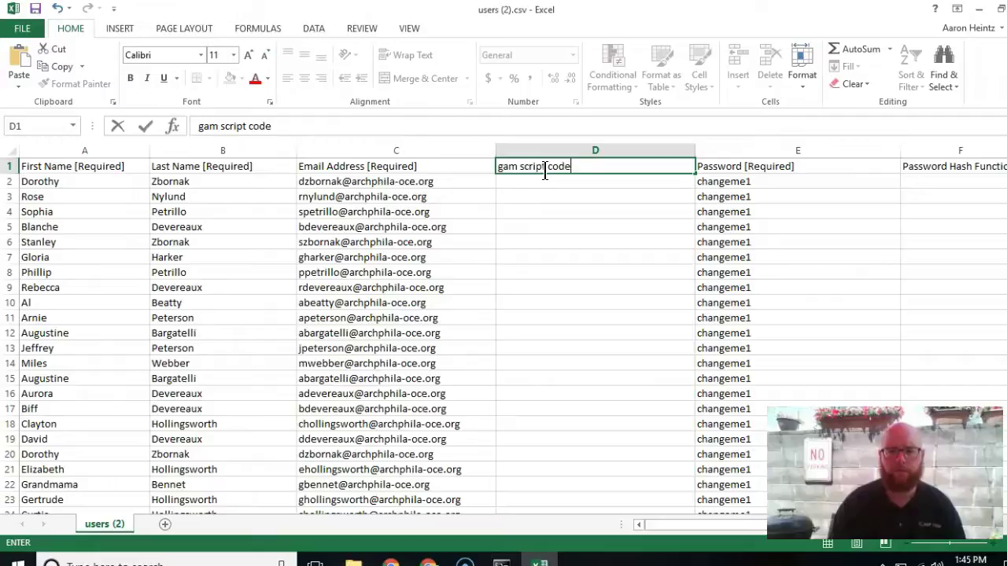
{"action": "left_click", "coordinate": [545, 178]}
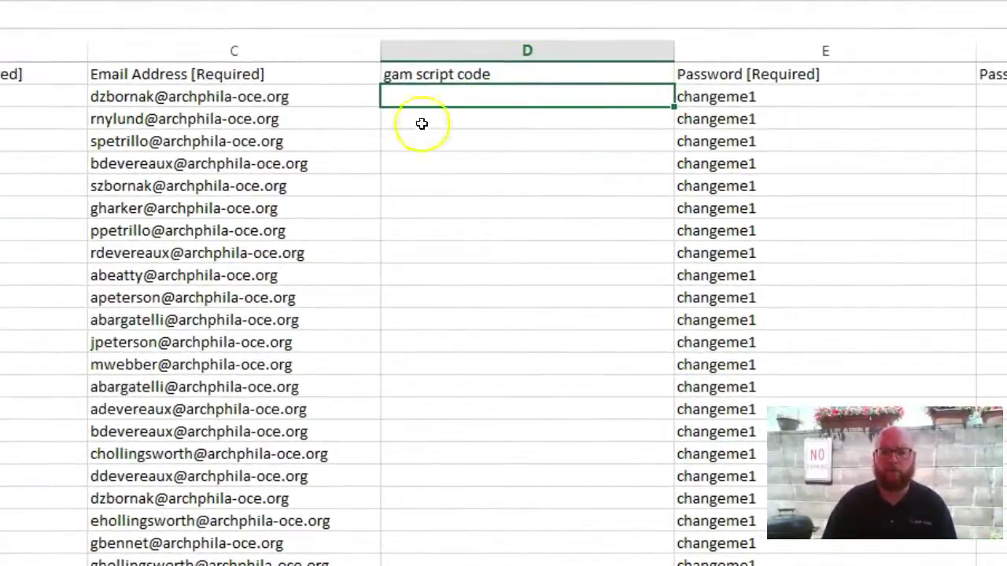
Step: Paste the suspend formula into D2, keeping source formatting, and change its reference from A2 to C2
{"action": "right_click", "coordinate": [441, 97]}
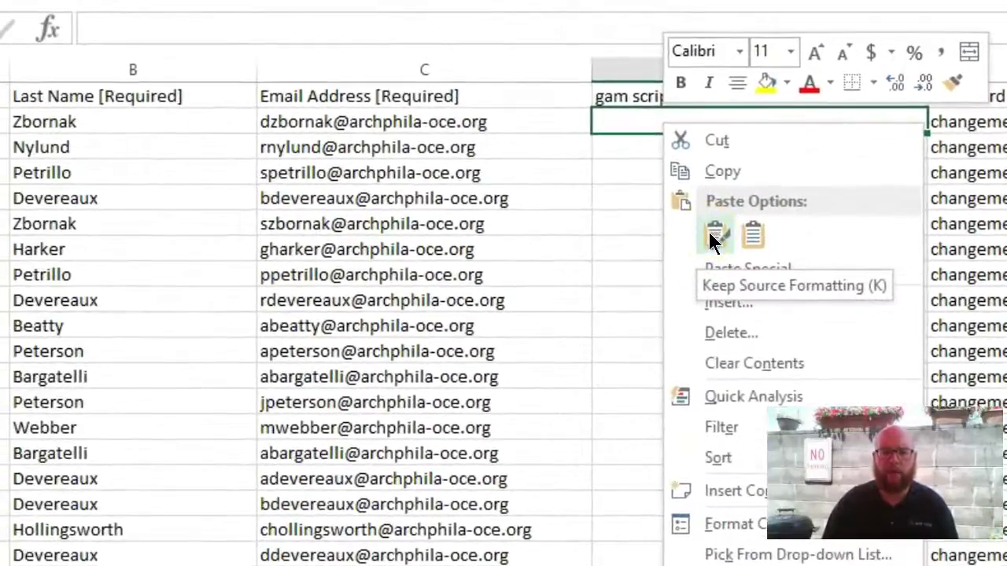
{"action": "left_click", "coordinate": [490, 197]}
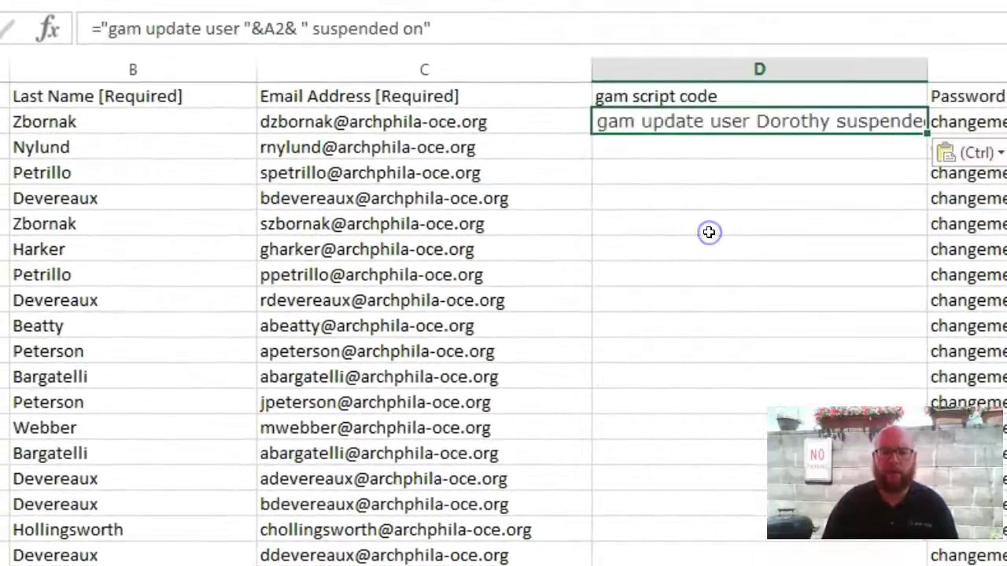
{"action": "left_click", "coordinate": [281, 29]}
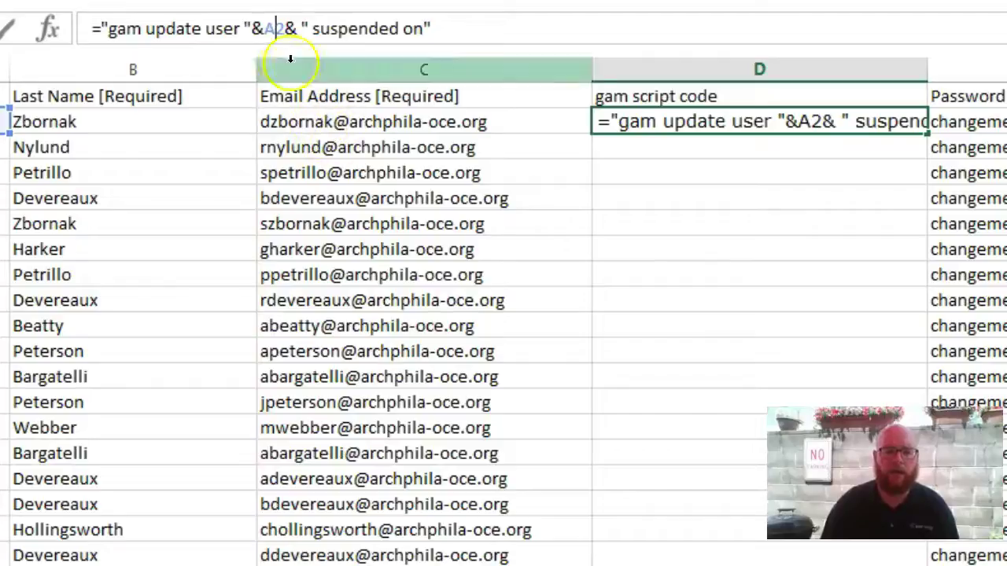
{"action": "type", "text": "c"}
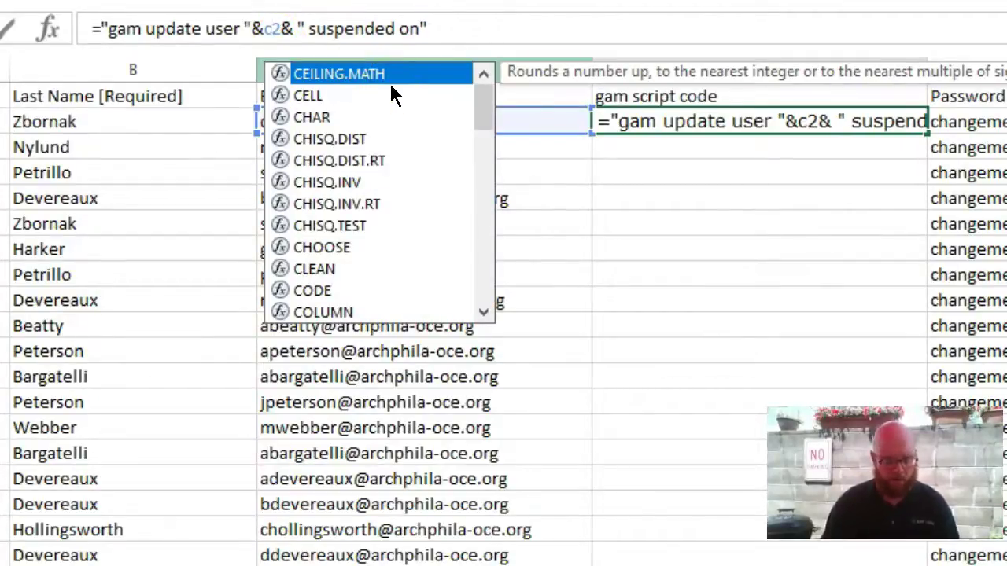
{"action": "key", "text": "BackSpace"}
{"action": "type", "text": "C"}
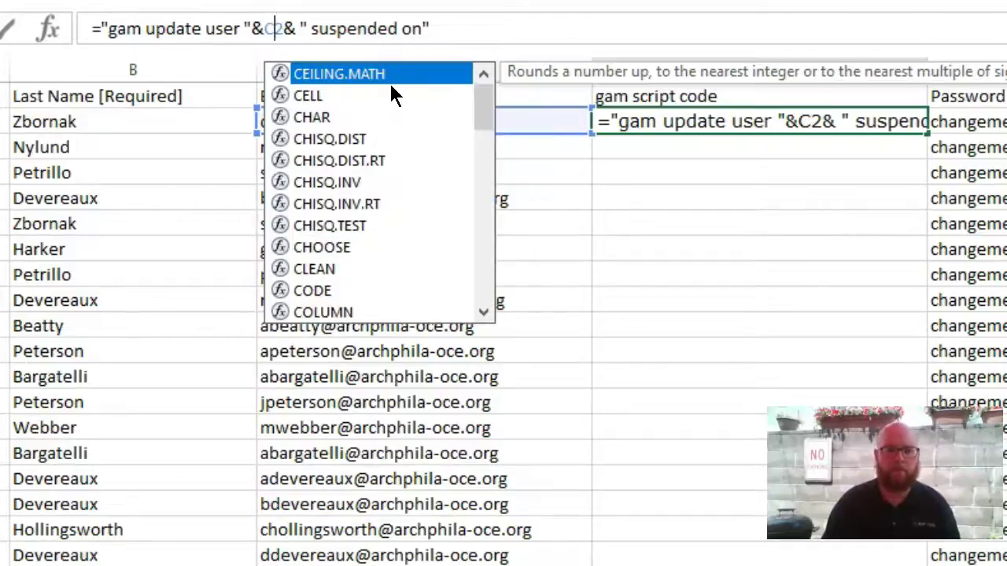
{"action": "key", "text": "Return"}
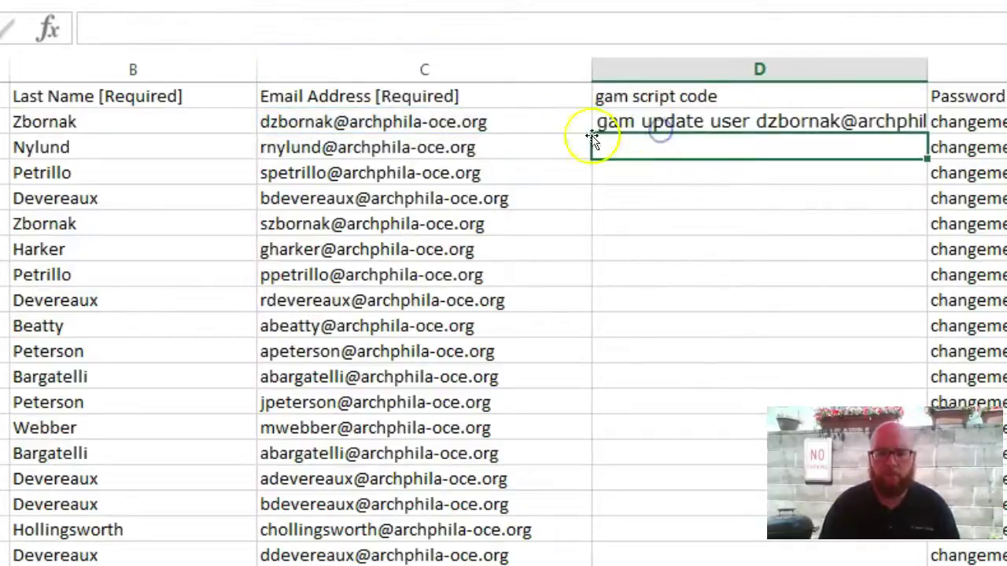
Step: Widen column D so the full gam update user command is visible
{"action": "left_click", "coordinate": [486, 145]}
{"action": "left_click_drag", "start_coordinate": [928, 69], "coordinate": [1005, 69]}
{"action": "left_click", "coordinate": [768, 164]}
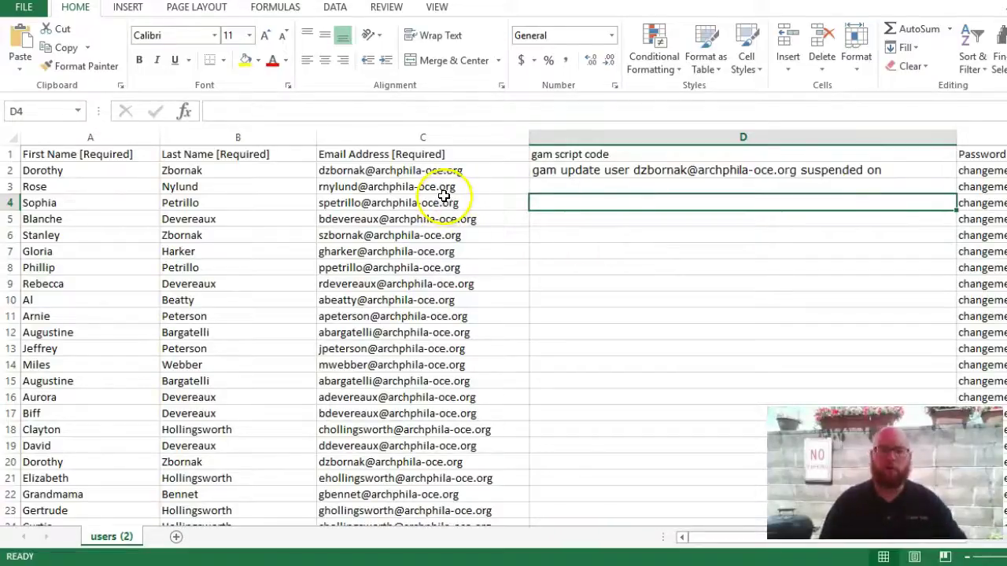
Step: Fill the D2 suspend formula down through D26 for every user
{"action": "left_click", "coordinate": [652, 173]}
{"action": "left_click_drag", "start_coordinate": [954, 177], "coordinate": [860, 257]}
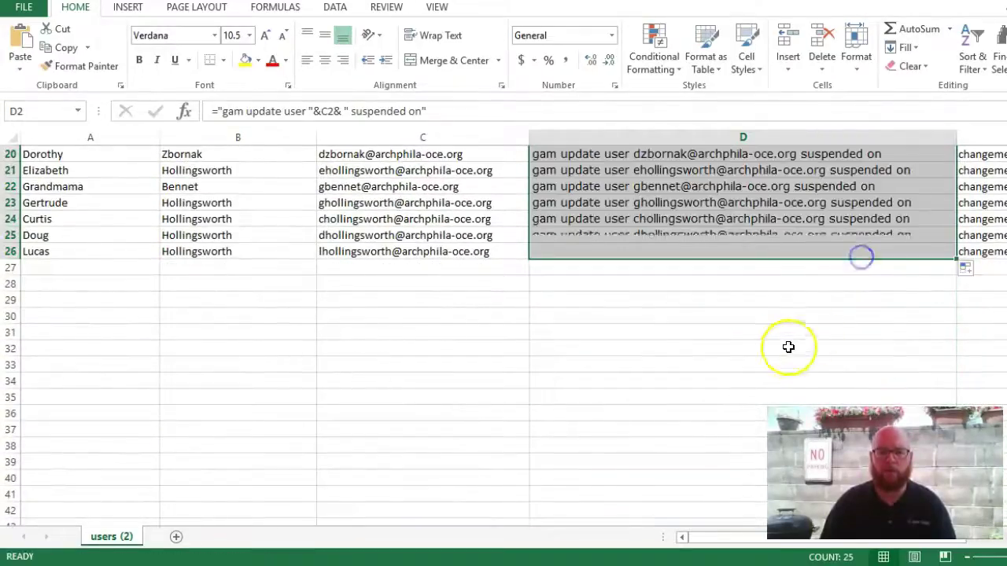
{"action": "scroll", "coordinate": [787, 338], "scroll_direction": "up", "scroll_amount": 6}
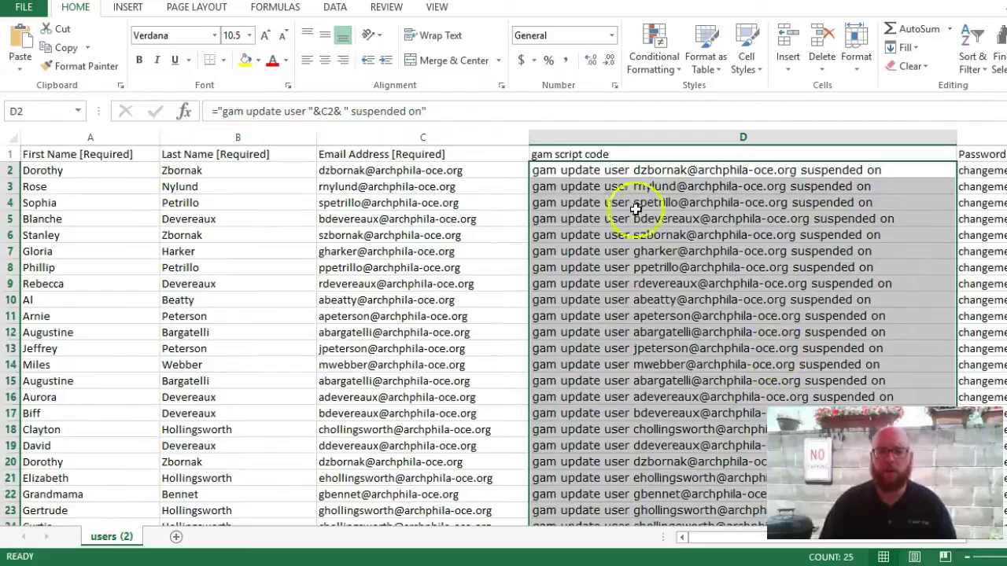
{"action": "left_click", "coordinate": [641, 218]}
Step: Copy the gam commands in D2:D26
{"action": "left_click", "coordinate": [615, 173]}
{"action": "left_click_drag", "start_coordinate": [615, 171], "coordinate": [643, 501]}
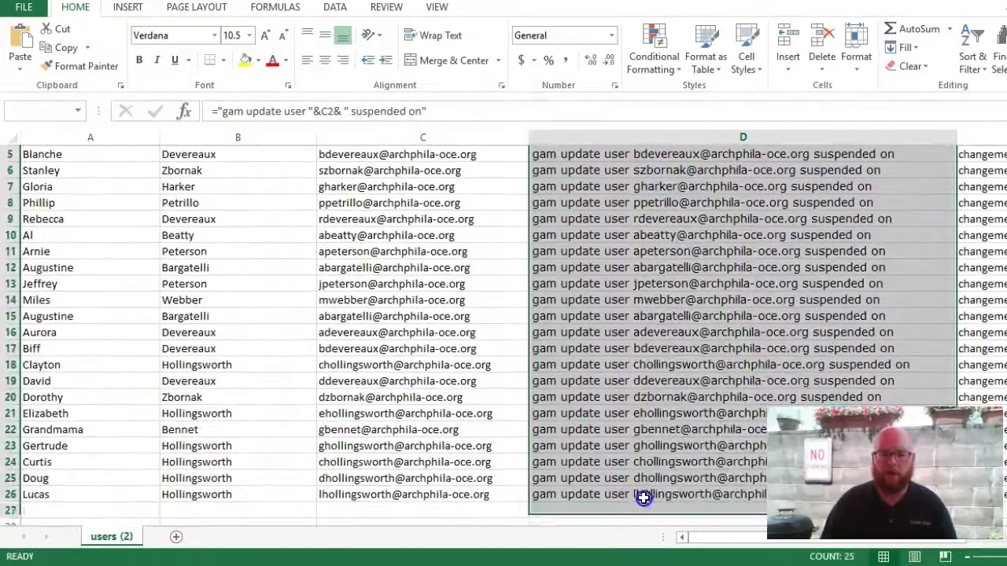
{"action": "right_click", "coordinate": [657, 341]}
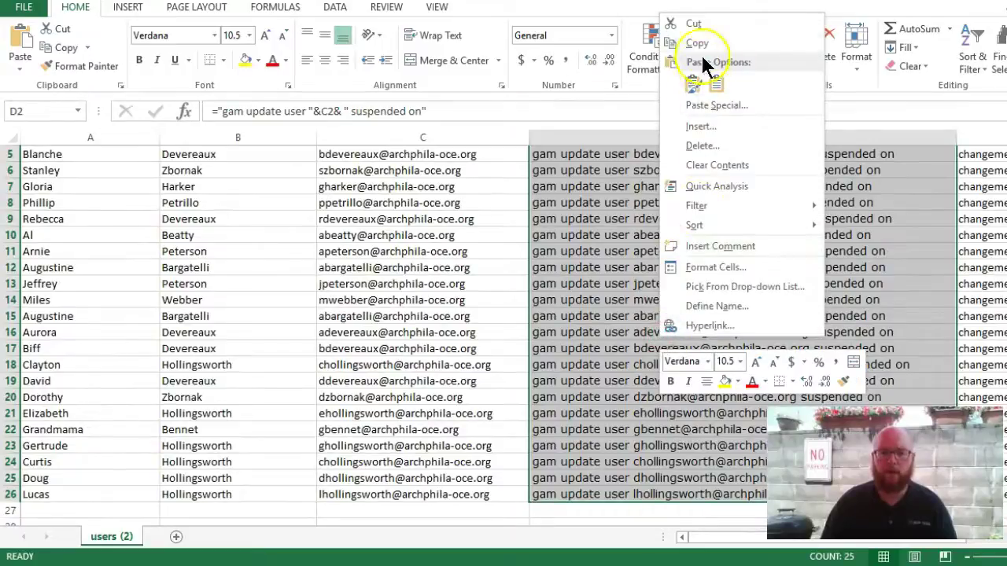
{"action": "left_click", "coordinate": [696, 44]}
{"action": "scroll", "coordinate": [700, 157], "scroll_direction": "up", "scroll_amount": 2}
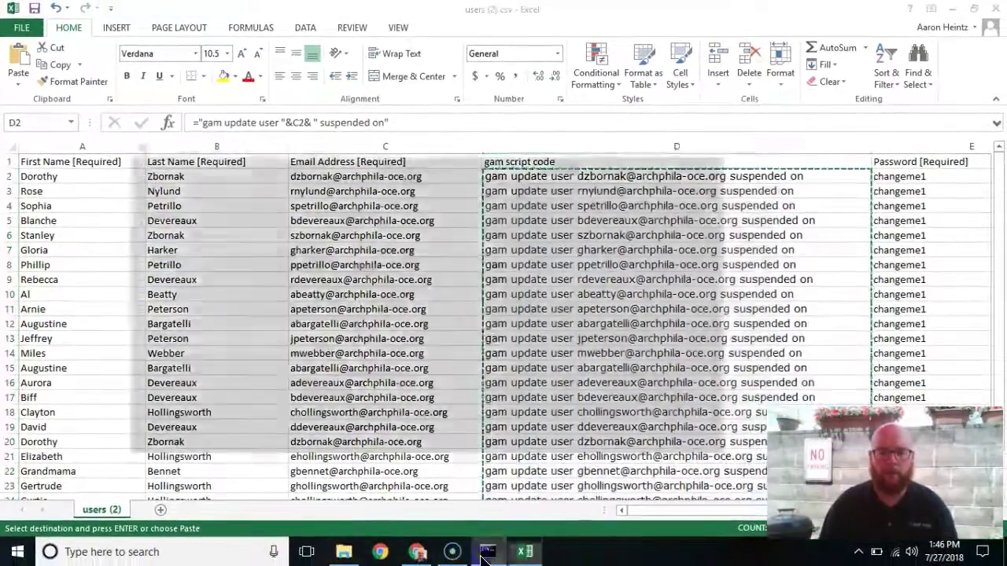
Step: Copy the first user's suspend command from D2 and run it in Command Prompt
{"action": "left_click", "coordinate": [485, 553]}
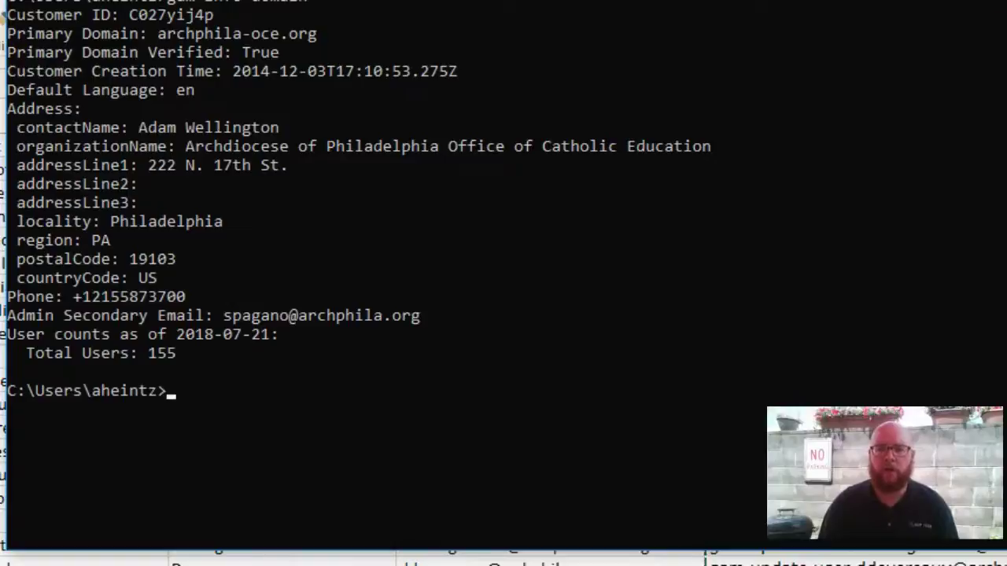
{"action": "left_click", "coordinate": [912, 240]}
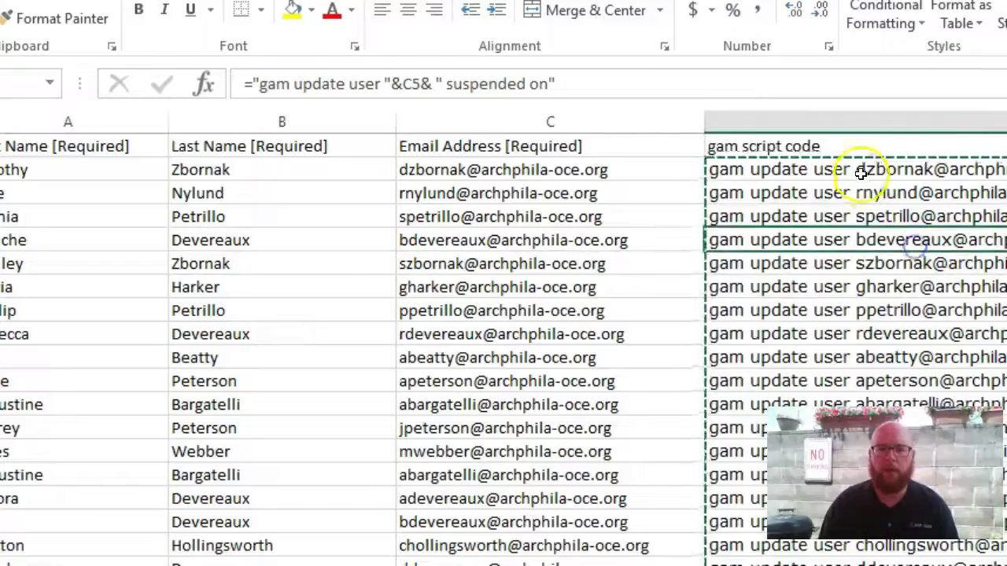
{"action": "double_click", "coordinate": [861, 179]}
{"action": "key", "text": "Escape"}
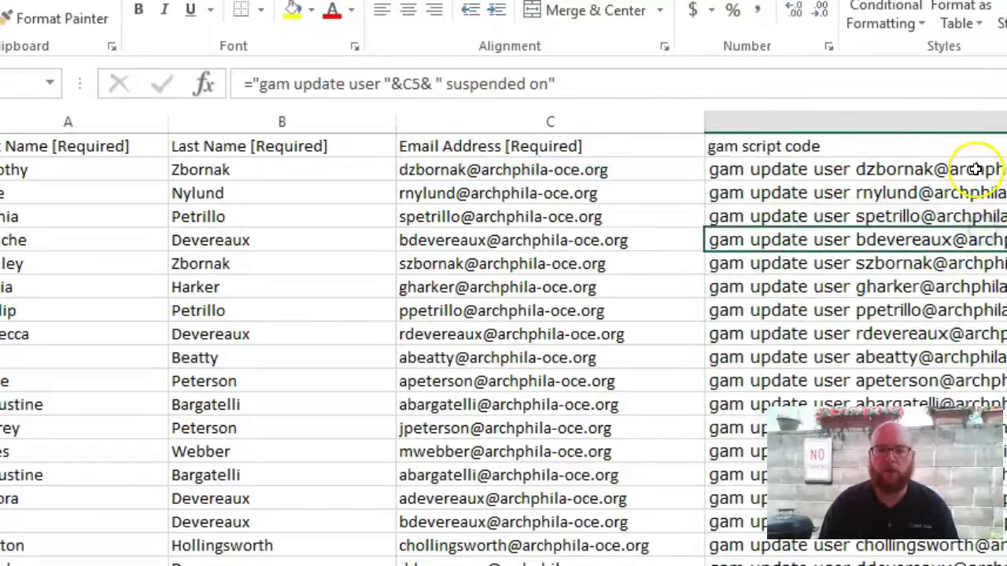
{"action": "key", "text": "Up"}
{"action": "key", "text": "Up"}
{"action": "key", "text": "Up"}
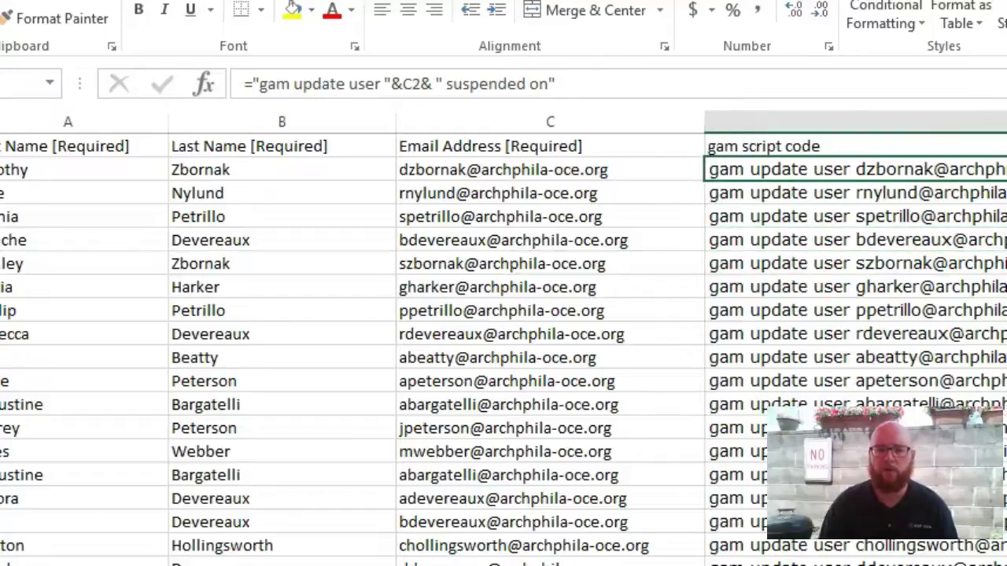
{"action": "key", "text": "ctrl+c"}
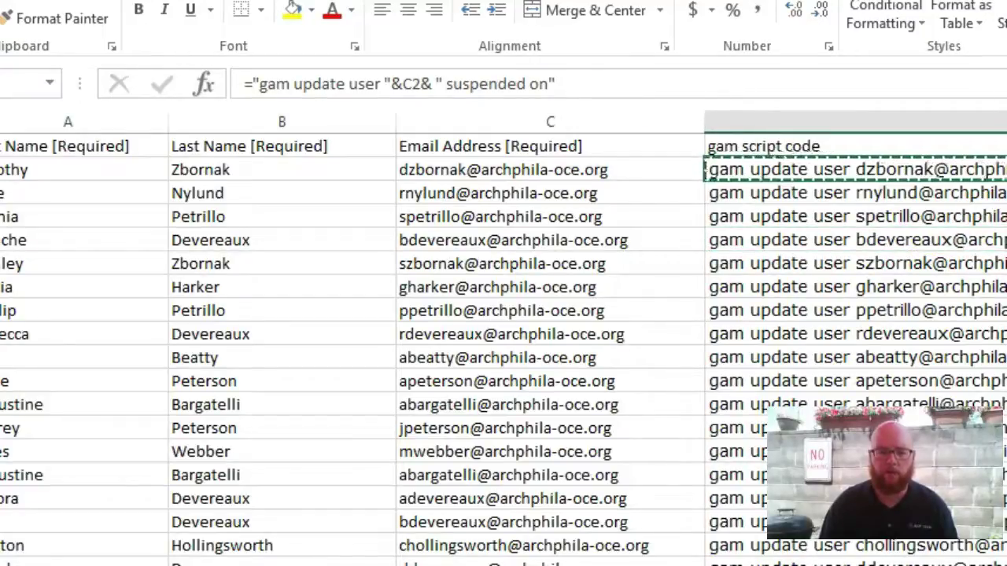
{"action": "key", "text": "alt+Tab"}
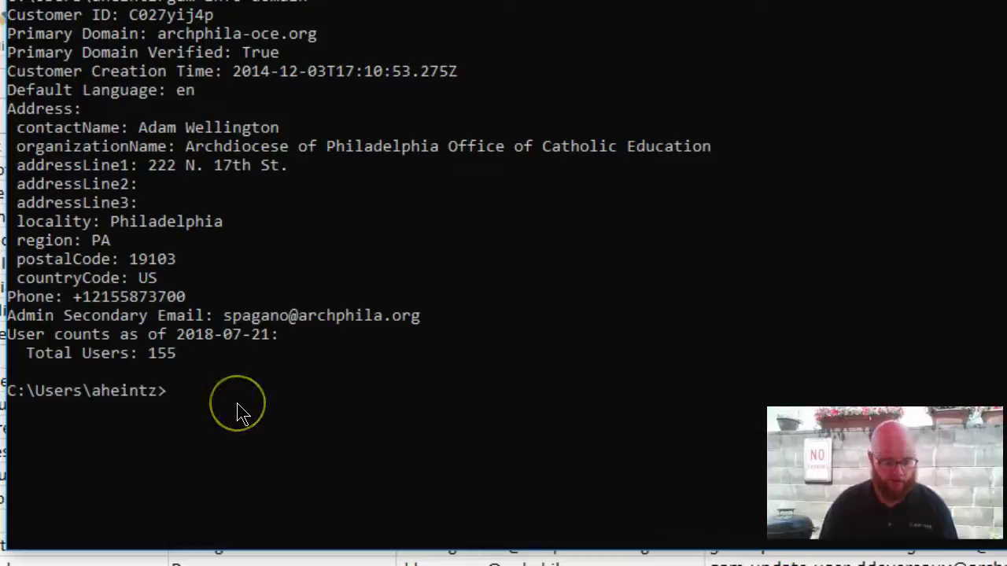
{"action": "key", "text": "ctrl+v"}
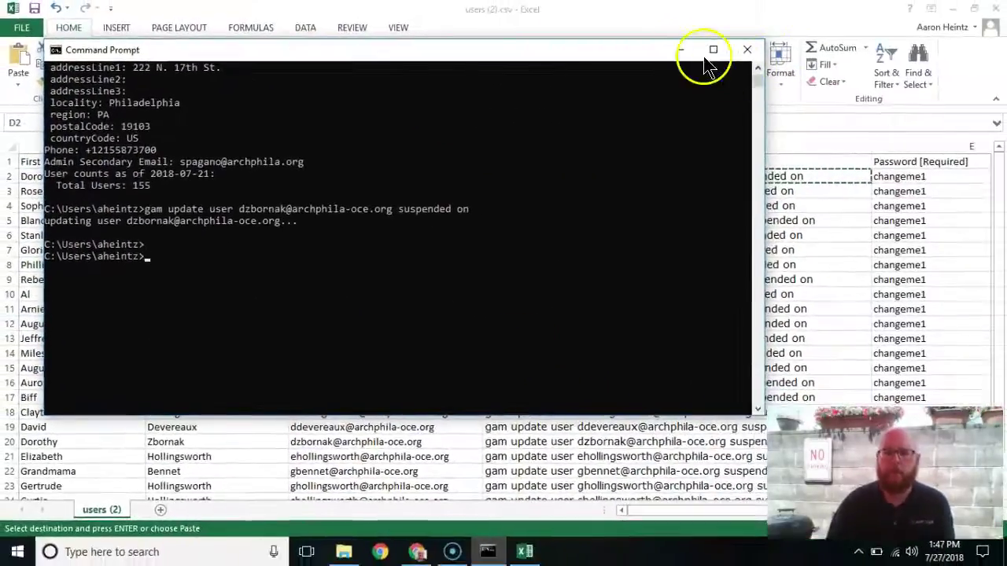
{"action": "left_click", "coordinate": [682, 48]}
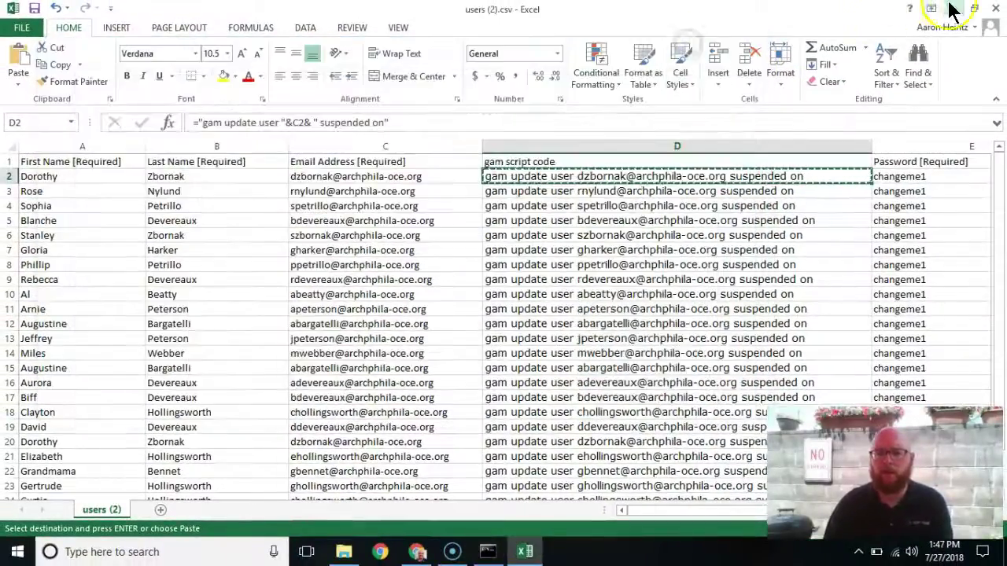
Step: Verify in Google Admin that the first user is suspended by admin, then select Excel commands from D4 down
{"action": "left_click", "coordinate": [952, 11]}
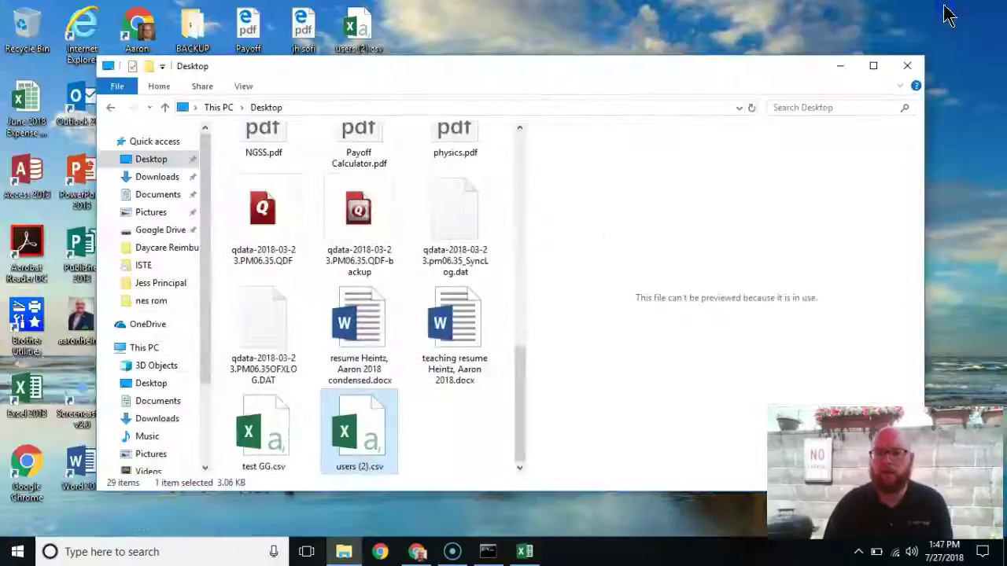
{"action": "left_click", "coordinate": [417, 553]}
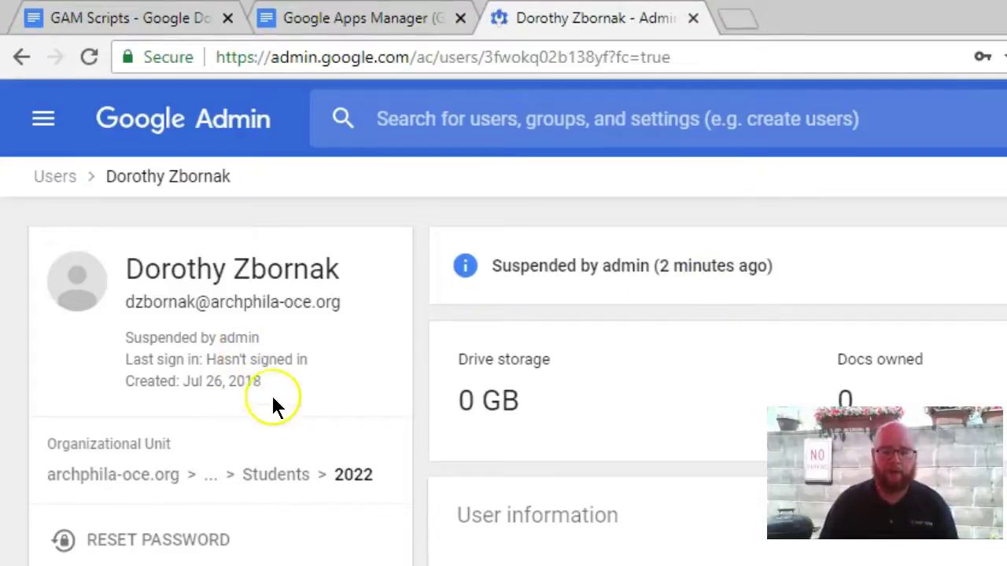
{"action": "key", "text": "alt+Tab"}
{"action": "key", "text": "Down"}
{"action": "key", "text": "Down"}
{"action": "key", "text": "Down"}
{"action": "key", "text": "Down"}
{"action": "left_click_drag", "start_coordinate": [629, 236], "coordinate": [621, 547]}
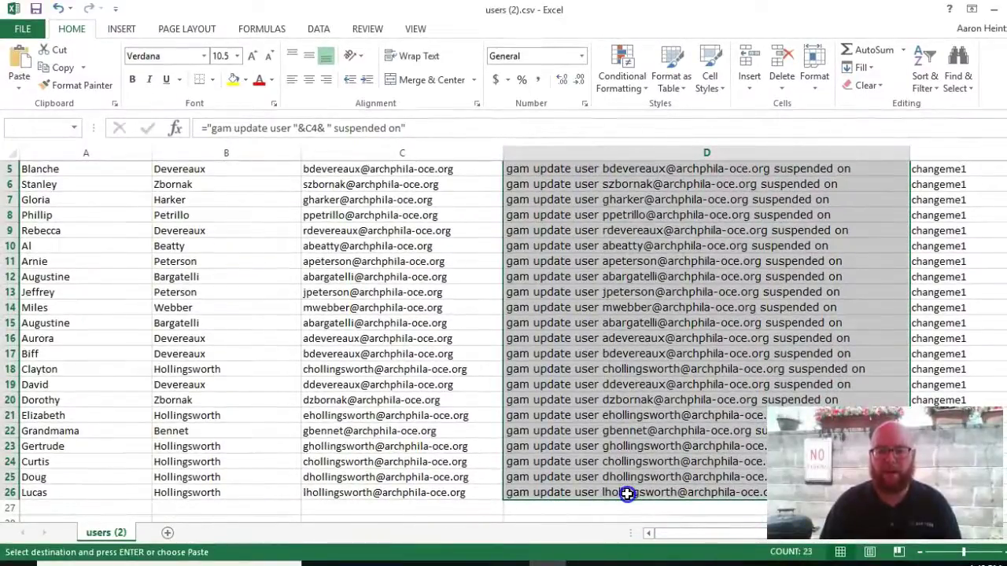
Step: Copy the D4:D26 suspend commands and run them in Command Prompt for the remaining users
{"action": "right_click", "coordinate": [622, 377]}
{"action": "left_click", "coordinate": [652, 95]}
{"action": "scroll", "coordinate": [550, 386], "scroll_direction": "up", "scroll_amount": 2}
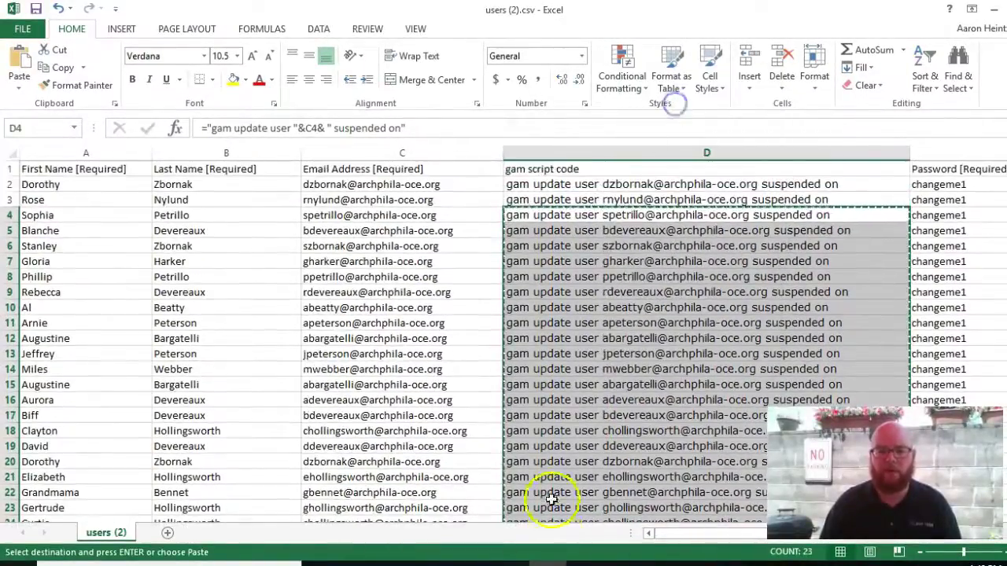
{"action": "key", "text": "alt+Tab"}
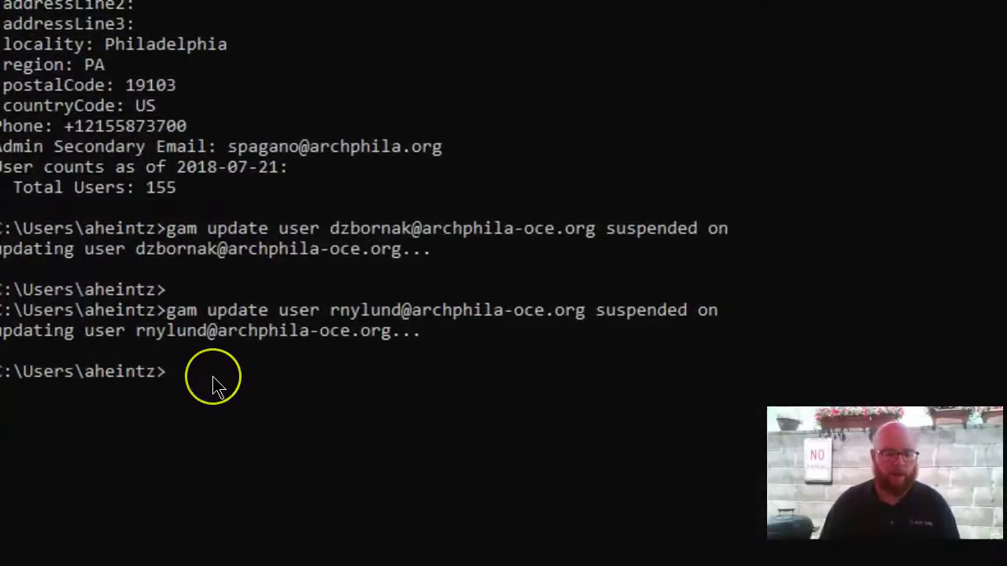
{"action": "key", "text": "ctrl+v"}
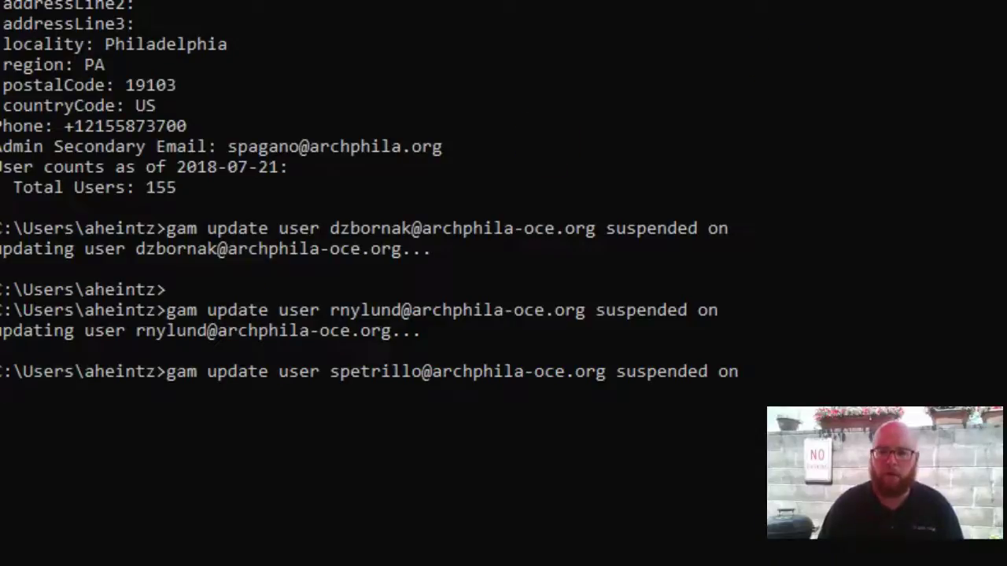
{"action": "key", "text": "alt+Tab"}
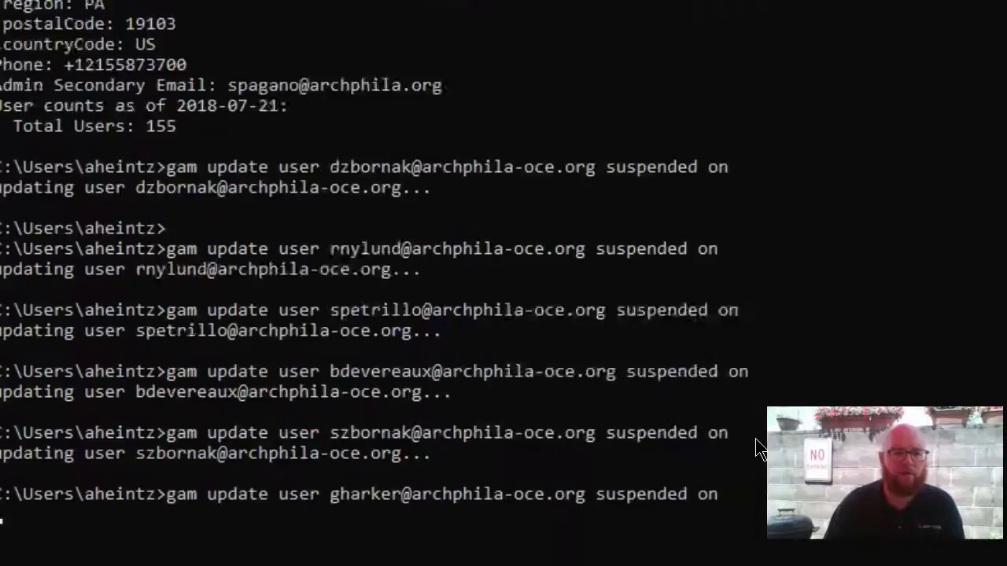
{"action": "scroll", "coordinate": [725, 295], "scroll_direction": "up", "scroll_amount": 1}
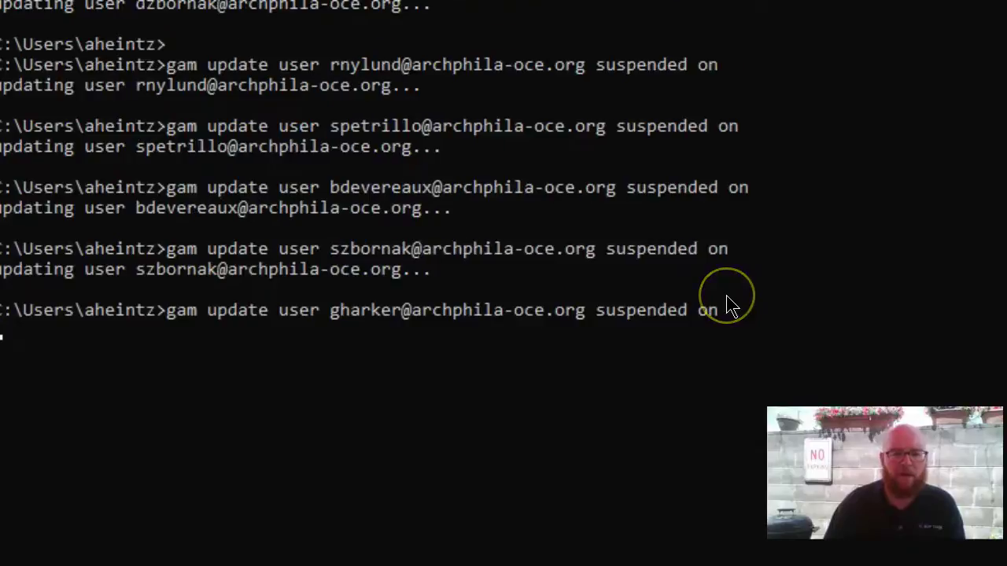